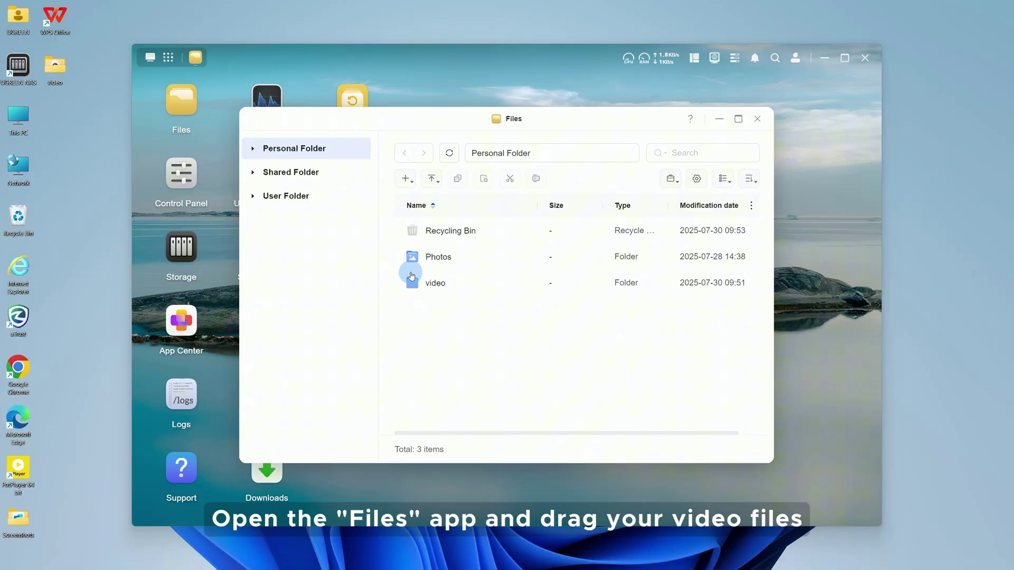
Drag the desktop video folder into the NAS video folder, confirming duplicate-name handling.
{"action": "double_click", "coordinate": [411, 277]}
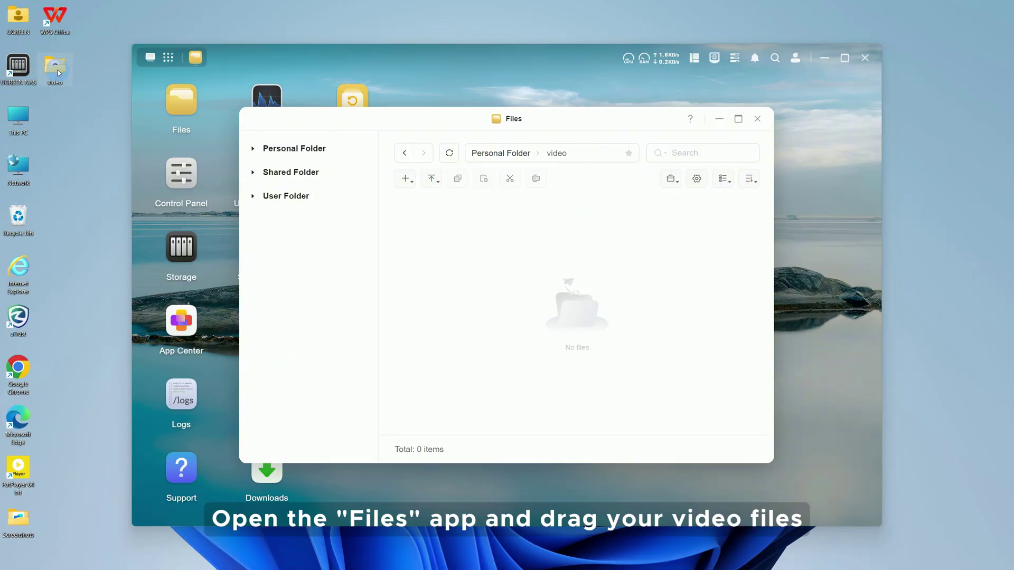
{"action": "left_click_drag", "start_coordinate": [58, 70], "coordinate": [496, 237]}
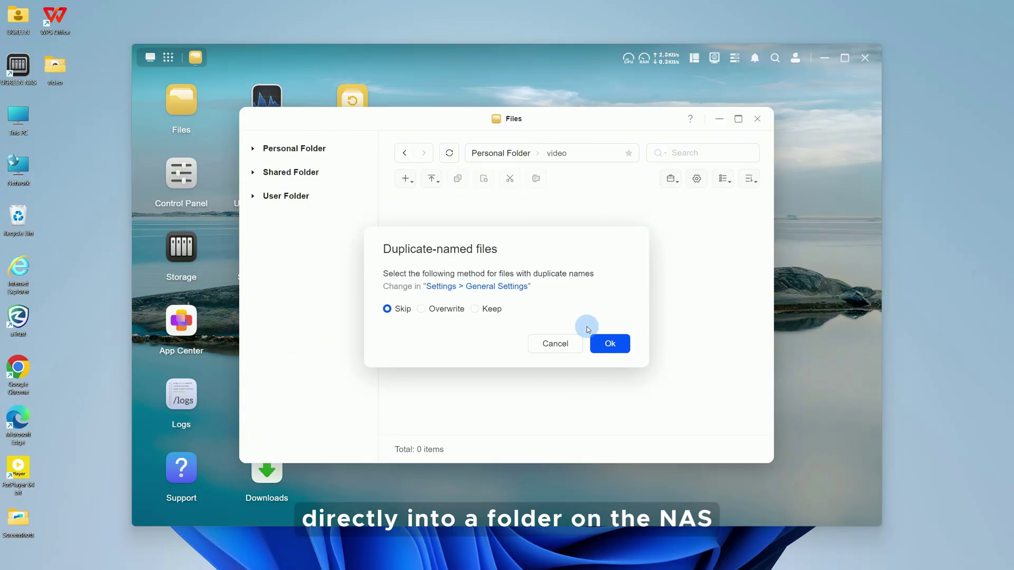
{"action": "left_click", "coordinate": [596, 341]}
Upload the Eshel folder with Upload folder, accepting the duplicate-name handling.
{"action": "left_click", "coordinate": [432, 184]}
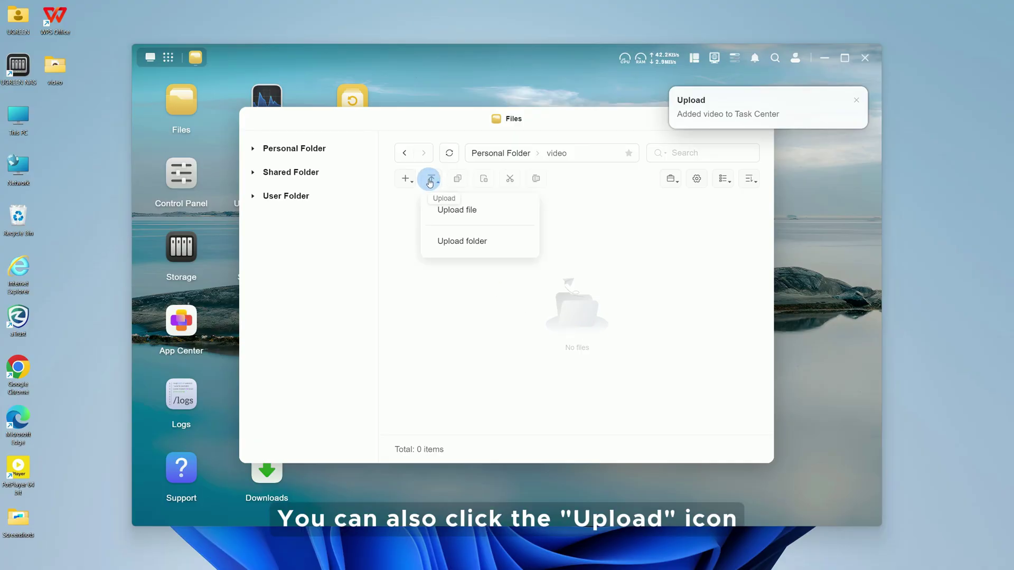
{"action": "left_click", "coordinate": [452, 238]}
{"action": "left_click", "coordinate": [608, 342]}
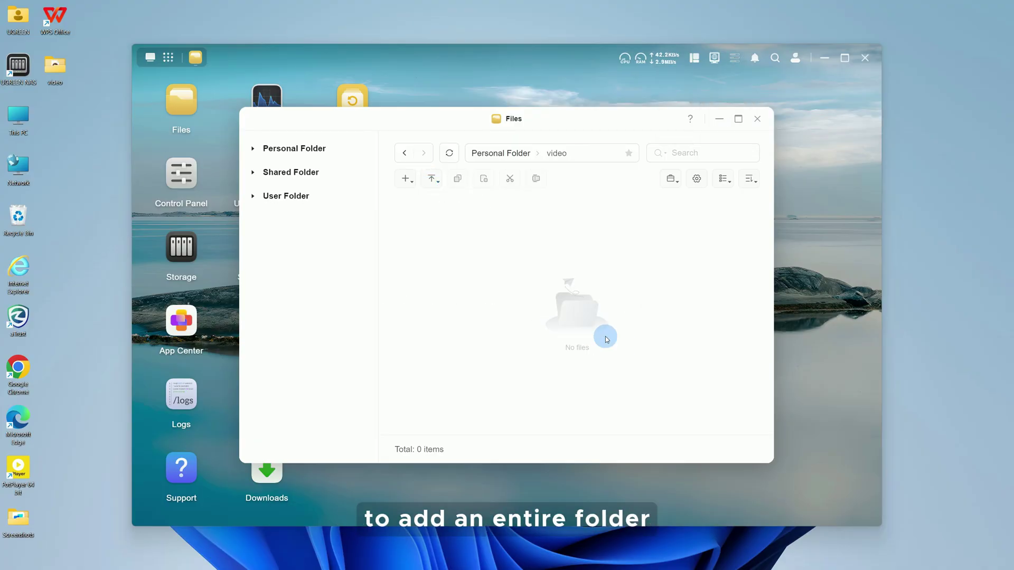
{"action": "left_click", "coordinate": [488, 151]}
{"action": "left_click", "coordinate": [548, 316]}
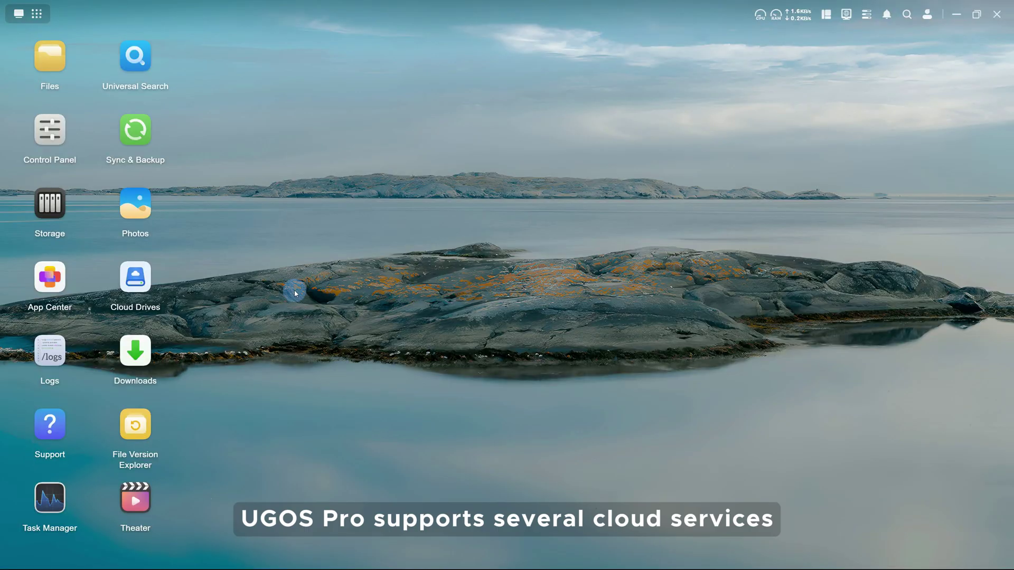
Add a Microsoft OneDrive cloud drive and sign in with the Microsoft account password.
{"action": "left_click", "coordinate": [136, 279]}
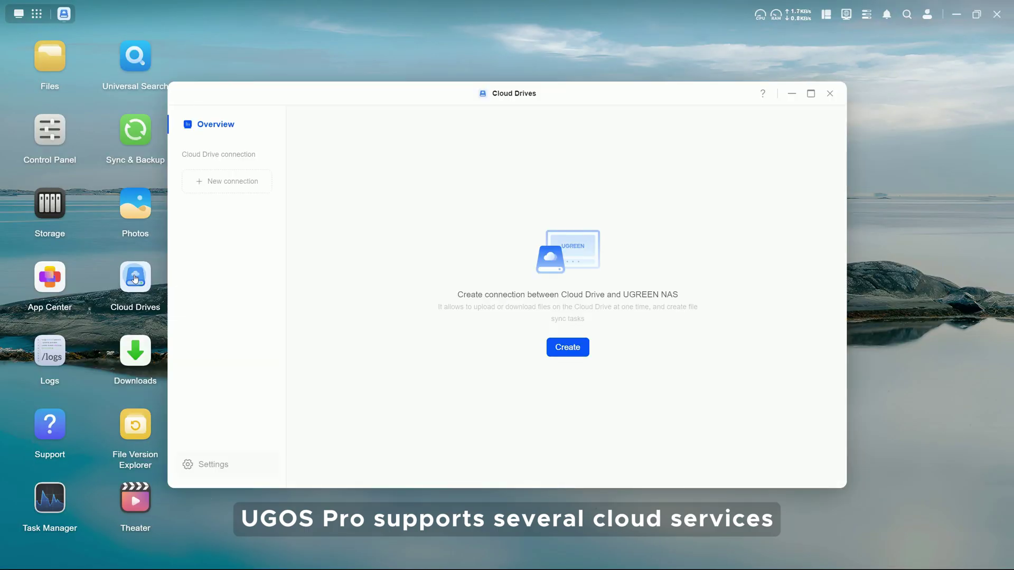
{"action": "left_click", "coordinate": [547, 350]}
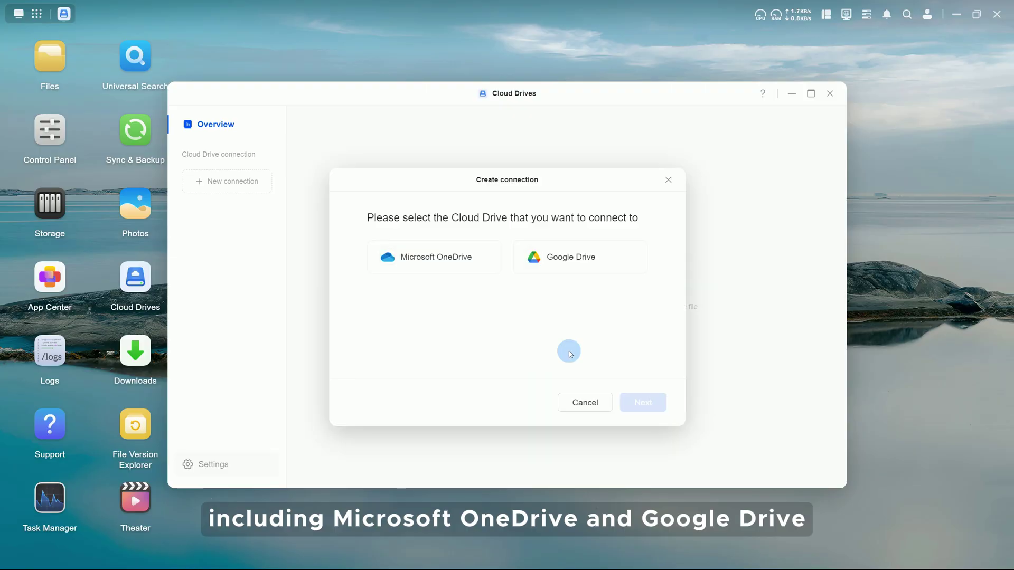
{"action": "left_click", "coordinate": [463, 259]}
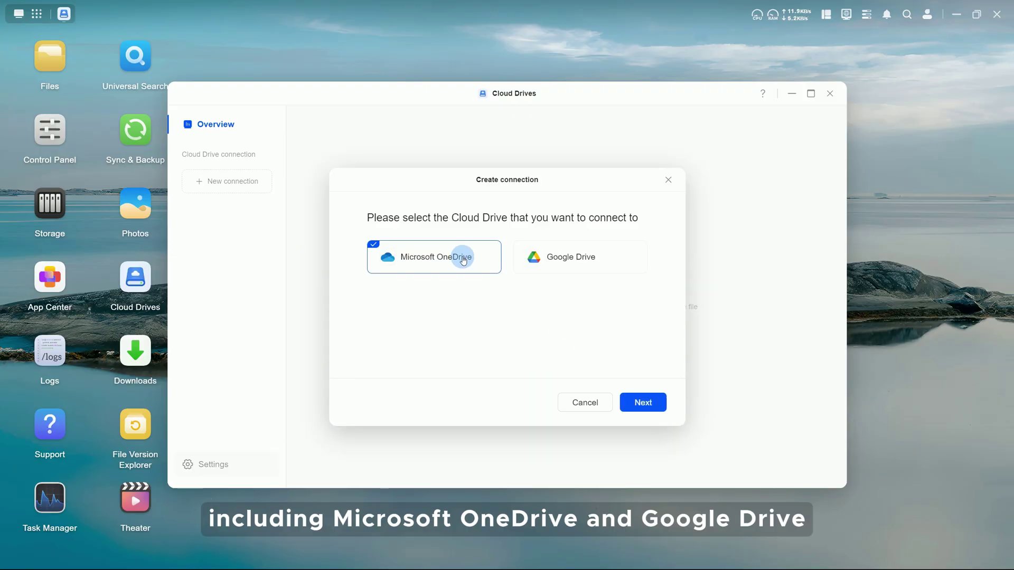
{"action": "left_click", "coordinate": [644, 403]}
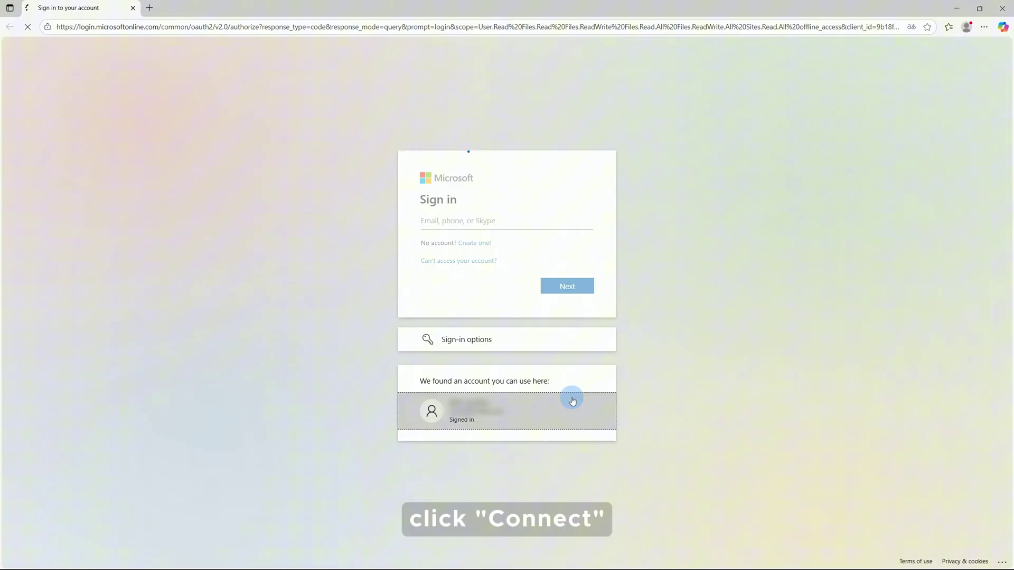
{"action": "type", "text": "••••••••••"}
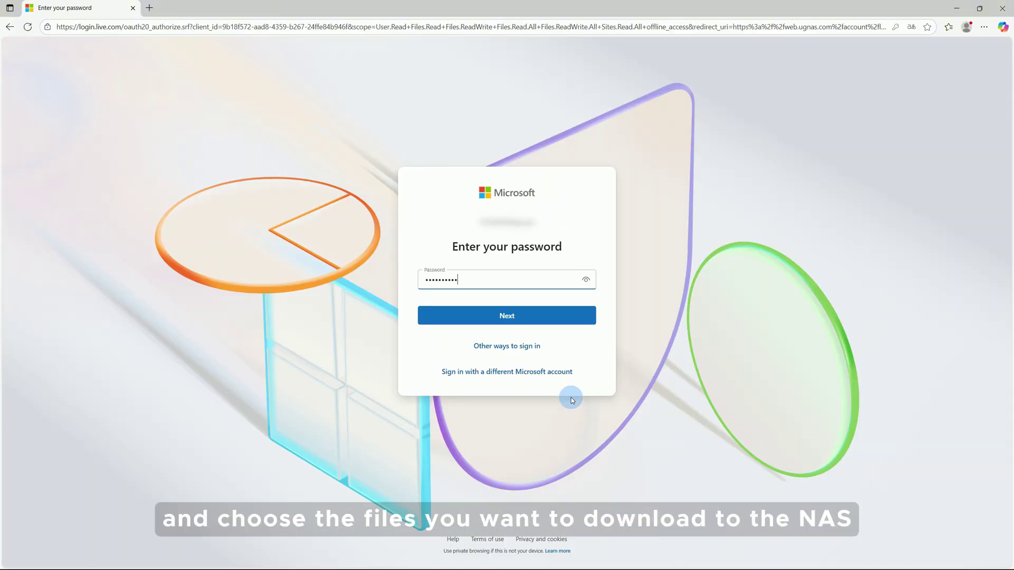
{"action": "type", "text": "••"}
{"action": "key", "text": "Return"}
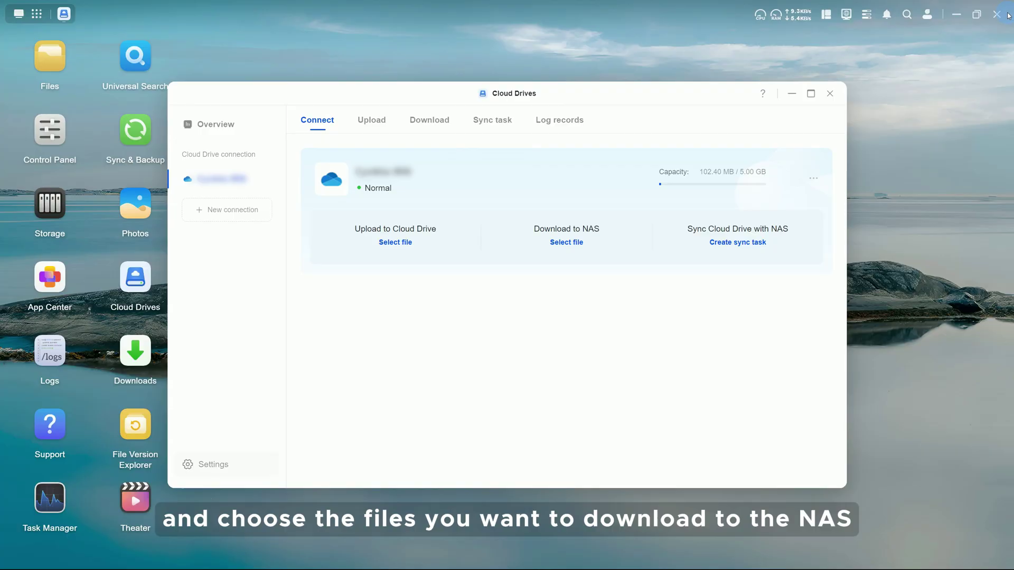
Download the OneDrive 绿联文件 folder into the NAS video folder.
{"action": "left_click", "coordinate": [1000, 9]}
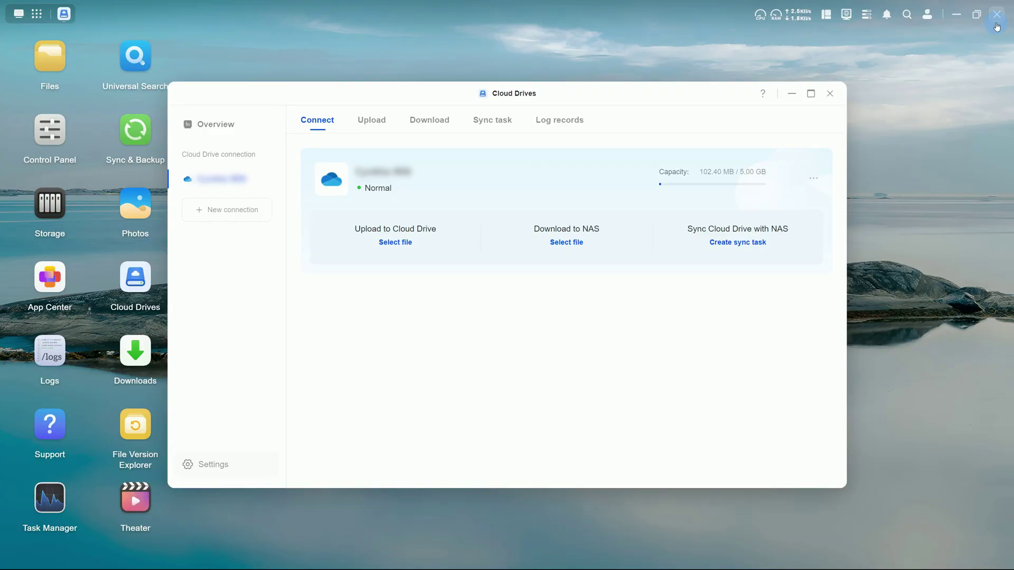
{"action": "left_click", "coordinate": [567, 242]}
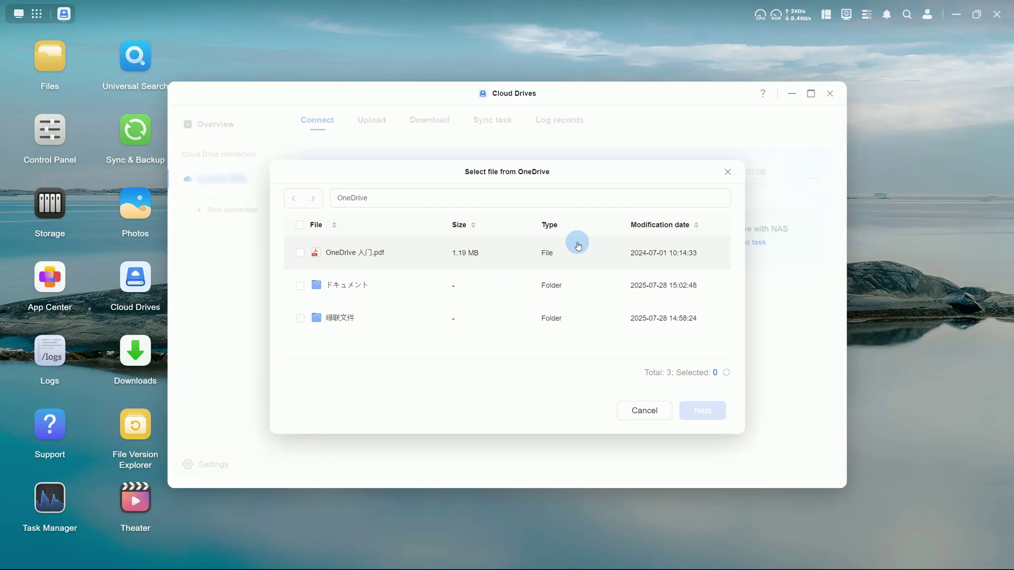
{"action": "left_click", "coordinate": [541, 327]}
{"action": "left_click", "coordinate": [697, 409]}
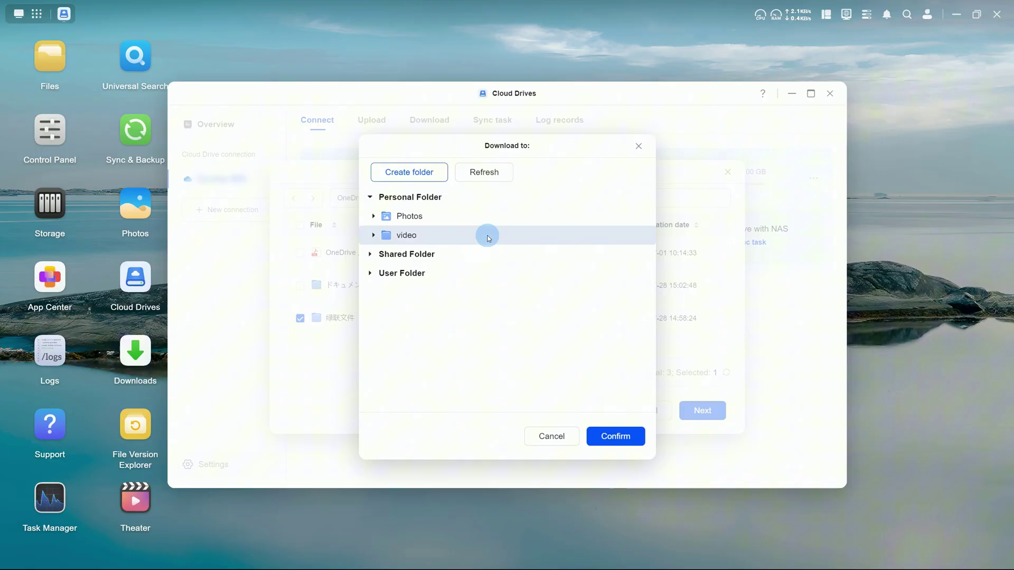
{"action": "left_click", "coordinate": [595, 435]}
{"action": "left_click", "coordinate": [588, 329]}
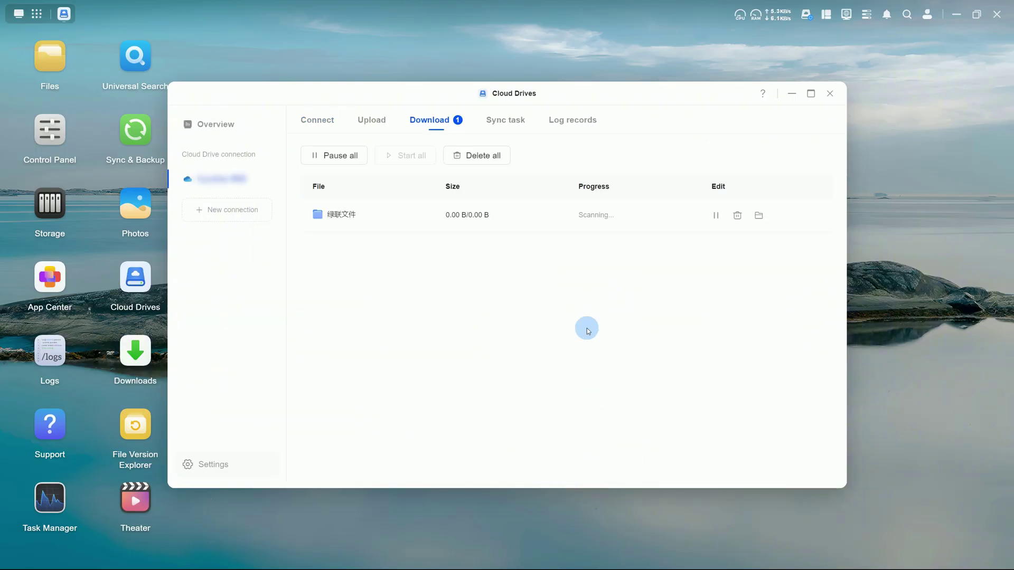
Set the Downloads app's default save path to Personal Folder/video.
{"action": "left_click", "coordinate": [826, 93]}
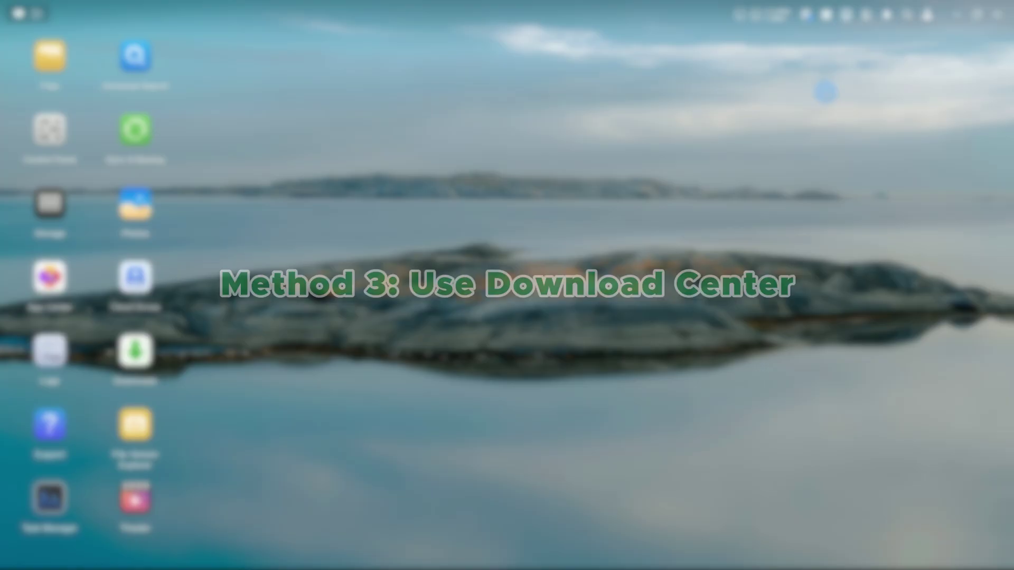
{"action": "left_click", "coordinate": [138, 346]}
{"action": "left_click", "coordinate": [616, 290]}
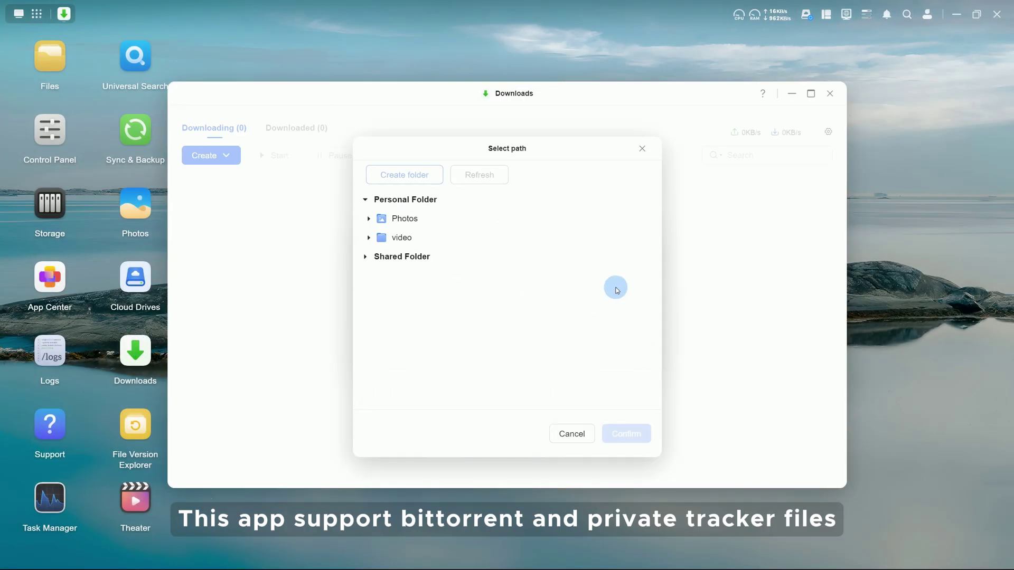
{"action": "left_click", "coordinate": [414, 237]}
{"action": "left_click", "coordinate": [621, 432]}
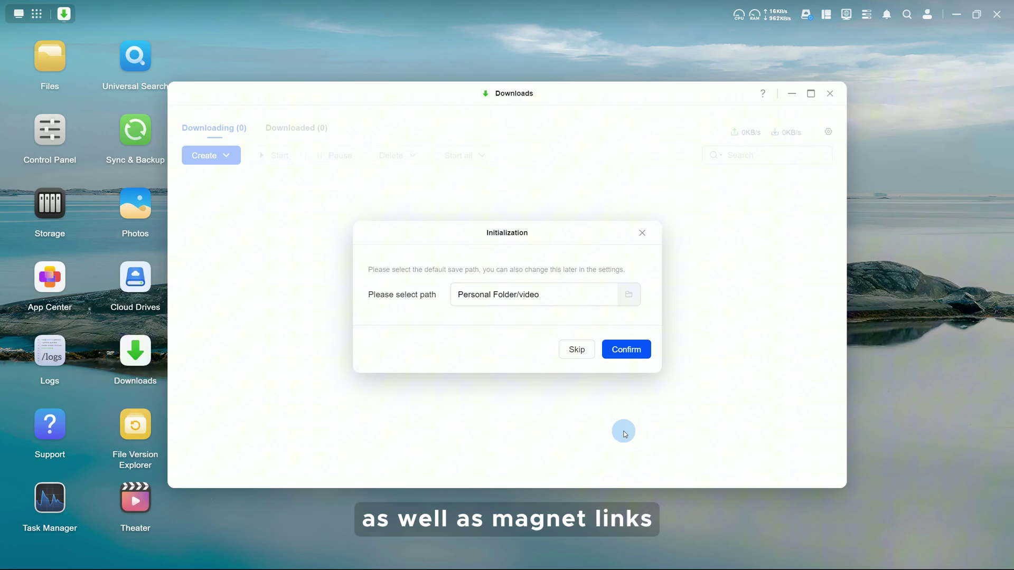
{"action": "left_click", "coordinate": [623, 350]}
Start a new download task from a seed file instead of a link.
{"action": "left_click", "coordinate": [224, 155]}
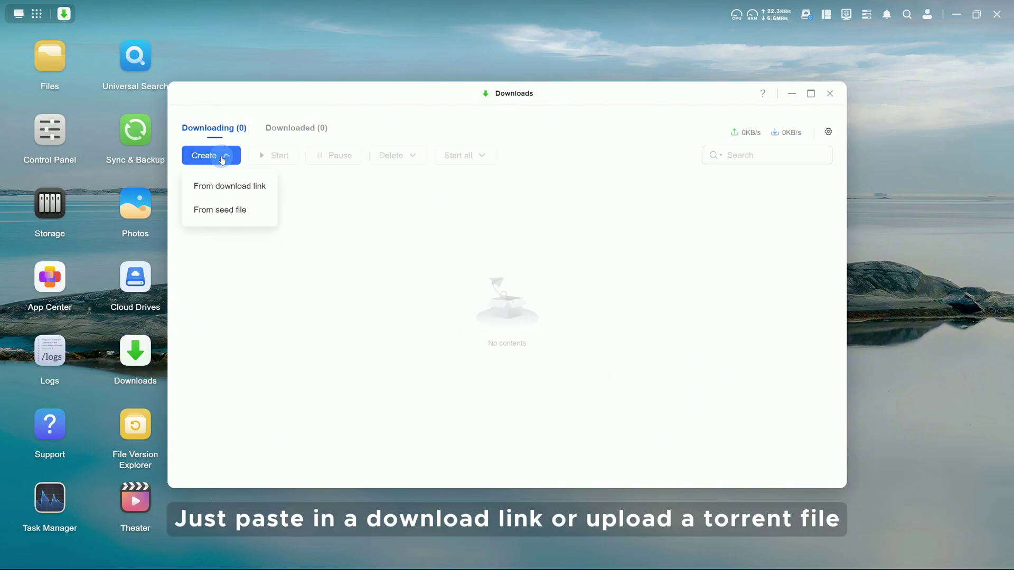
{"action": "left_click", "coordinate": [207, 185]}
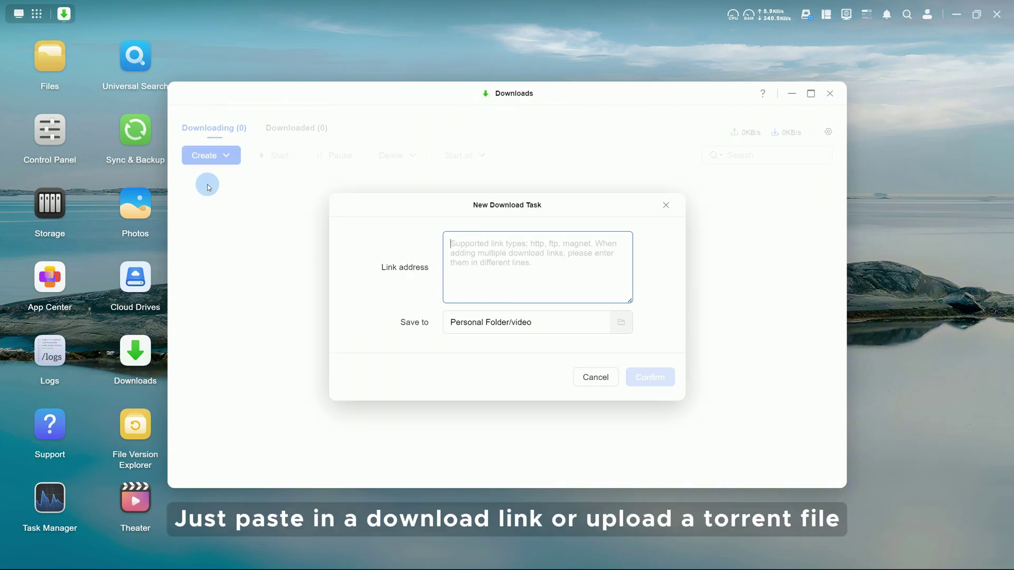
{"action": "left_click", "coordinate": [666, 205]}
{"action": "left_click", "coordinate": [220, 153]}
{"action": "left_click", "coordinate": [217, 210]}
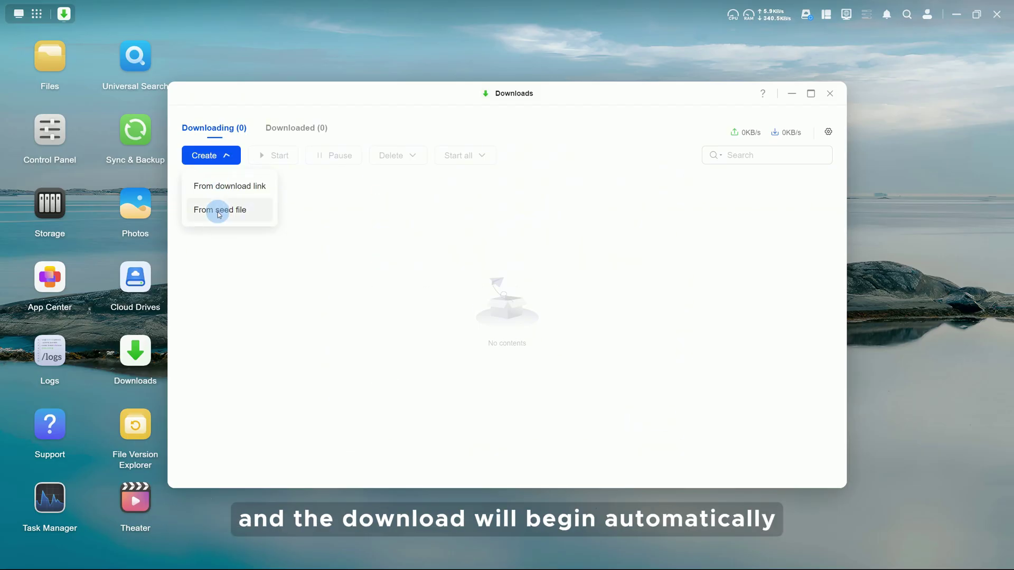
{"action": "scroll", "coordinate": [601, 266], "scroll_direction": "down", "scroll_amount": 1}
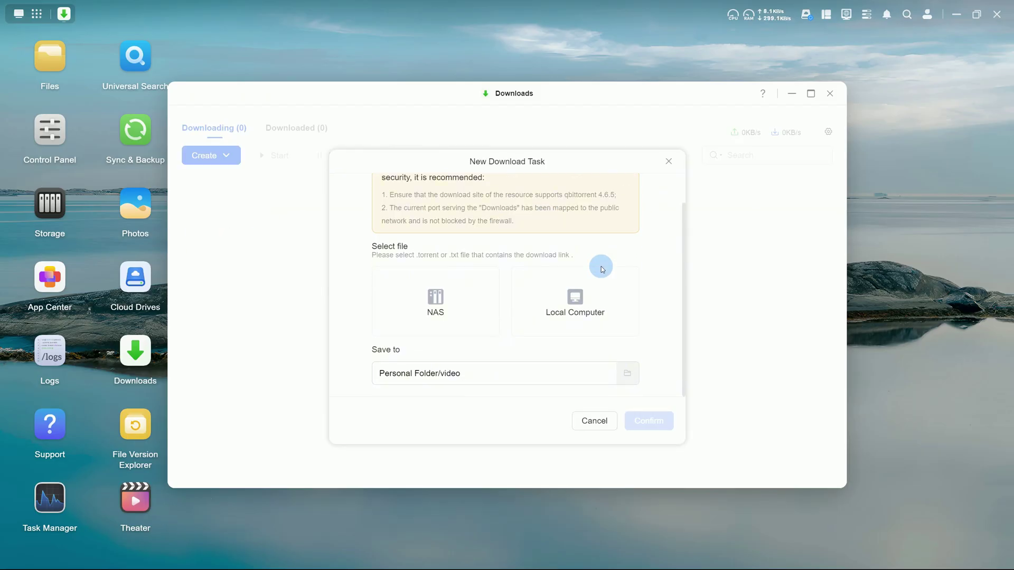
In Theater, name a new library 'Tutorial videos' with English as its language.
{"action": "left_click", "coordinate": [830, 94]}
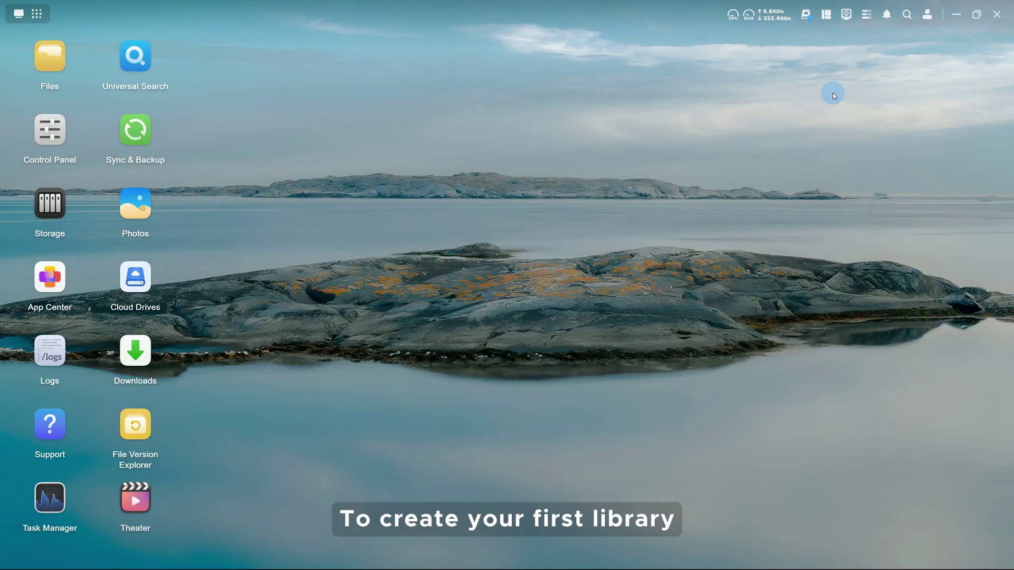
{"action": "left_click", "coordinate": [145, 493]}
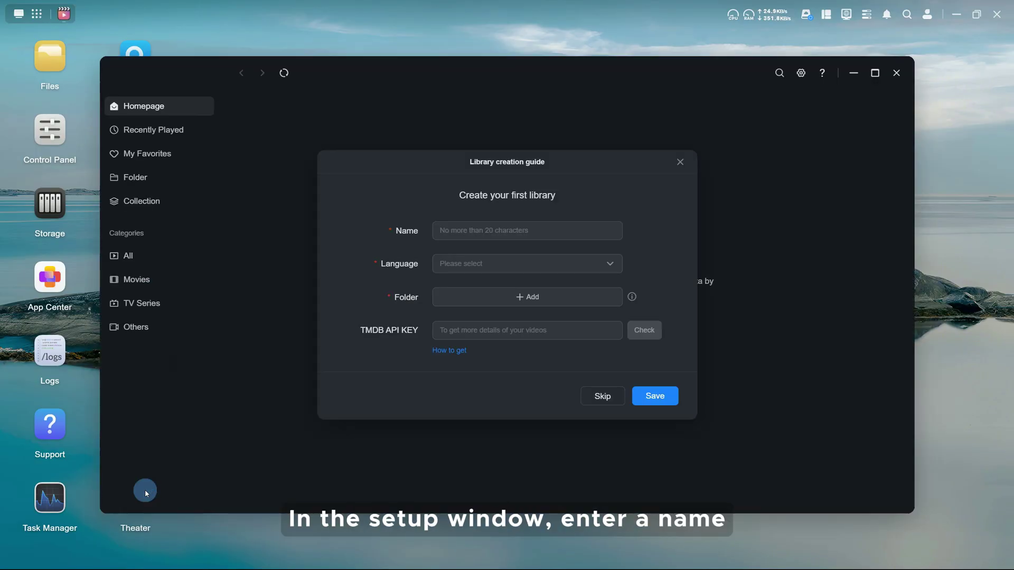
{"action": "left_click", "coordinate": [506, 233]}
{"action": "type", "text": "Tutorial"}
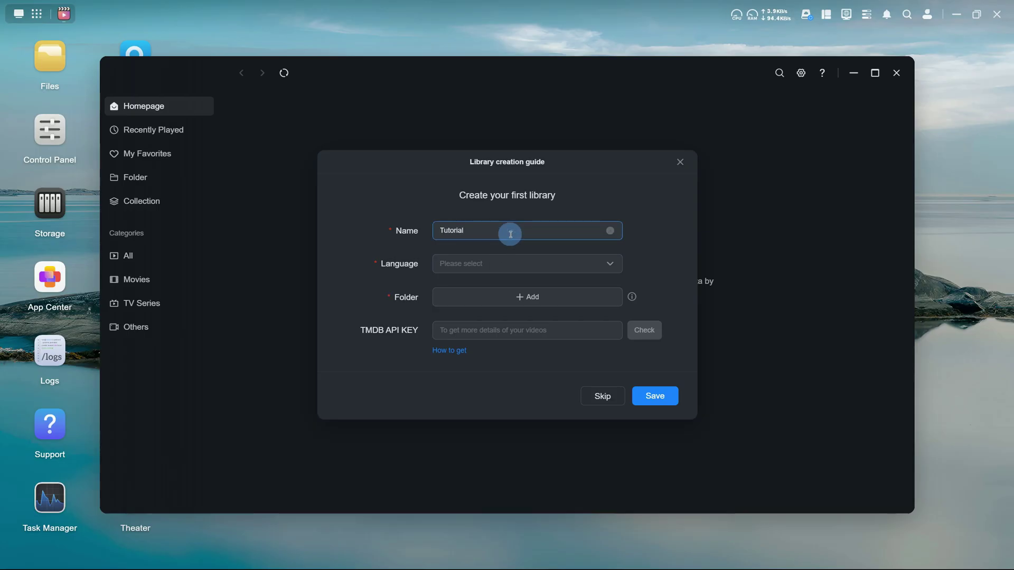
{"action": "type", "text": " videos"}
{"action": "left_click", "coordinate": [502, 264]}
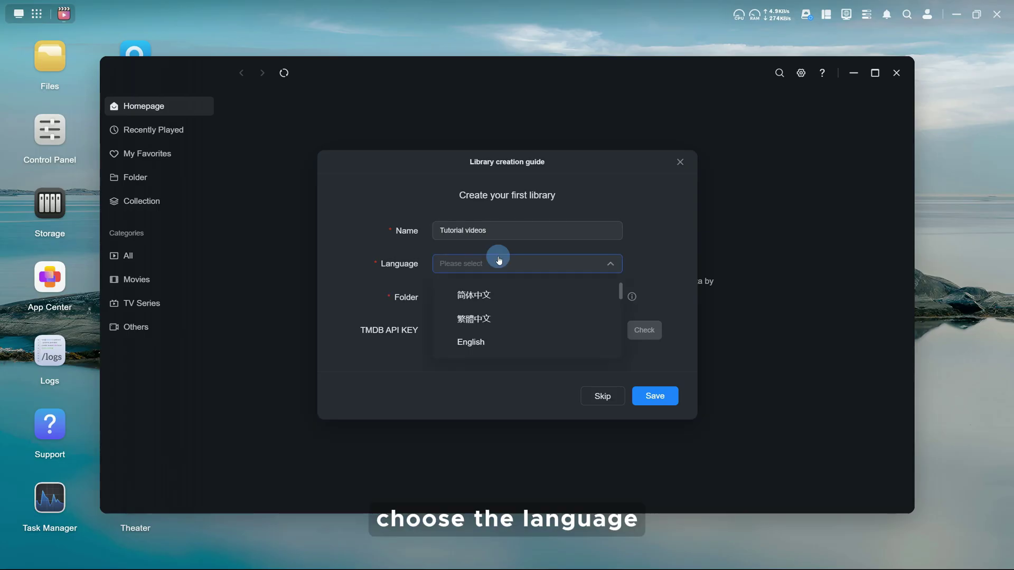
{"action": "left_click", "coordinate": [486, 341]}
Add Shared Folder/video-en as the library folder and save the library.
{"action": "left_click", "coordinate": [502, 296]}
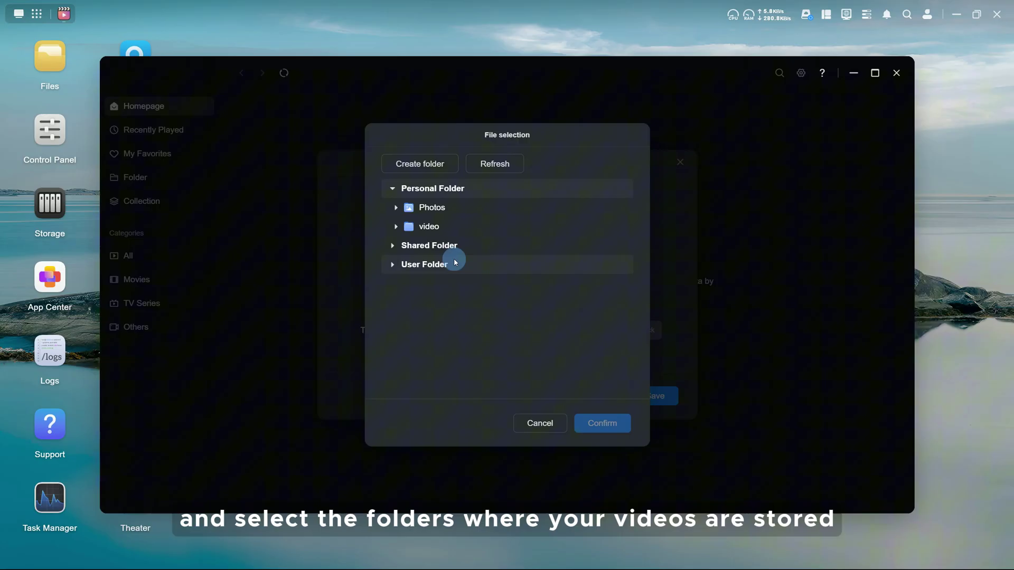
{"action": "left_click", "coordinate": [443, 245]}
{"action": "left_click", "coordinate": [443, 283]}
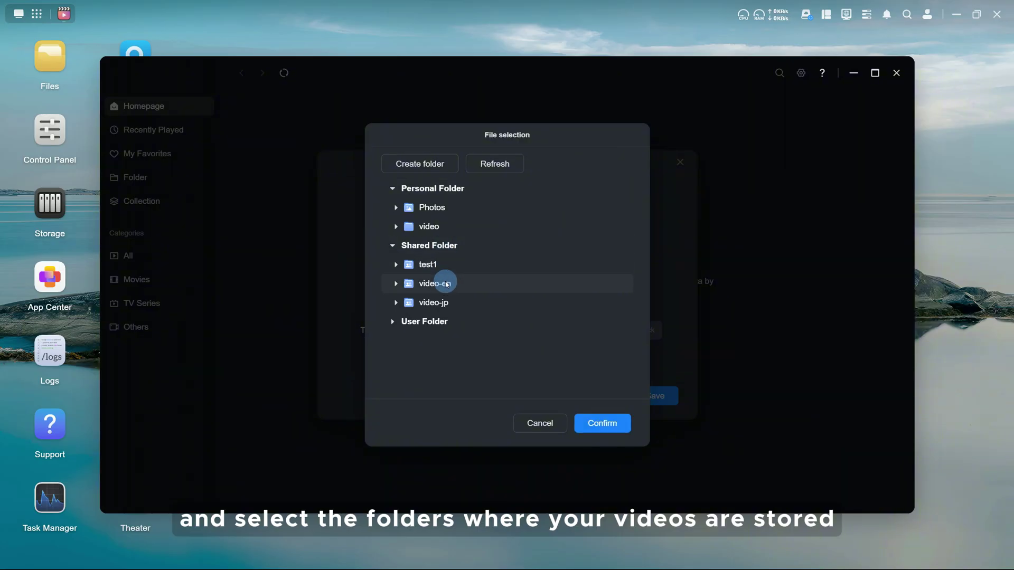
{"action": "left_click", "coordinate": [585, 413]}
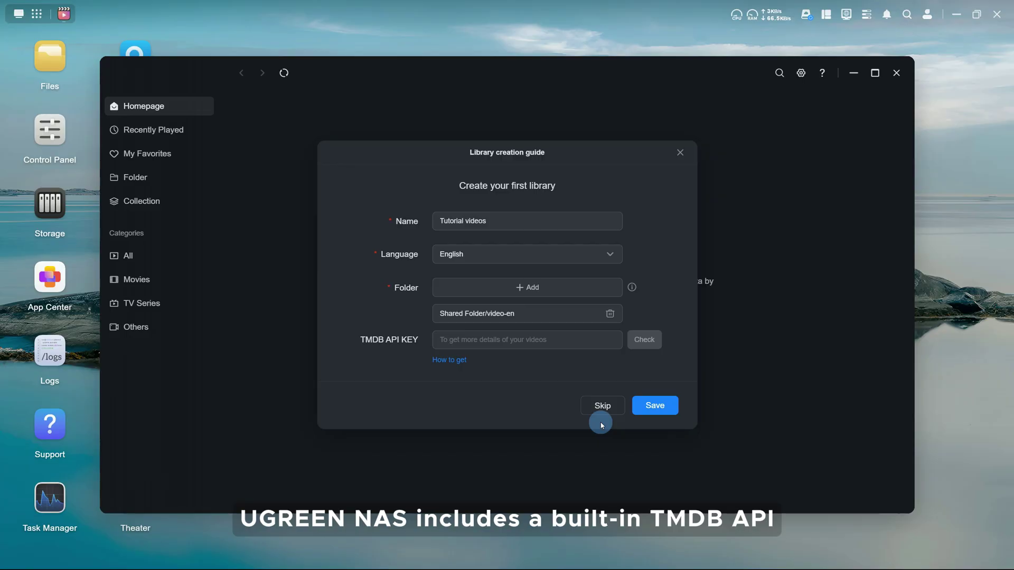
{"action": "left_click", "coordinate": [525, 339]}
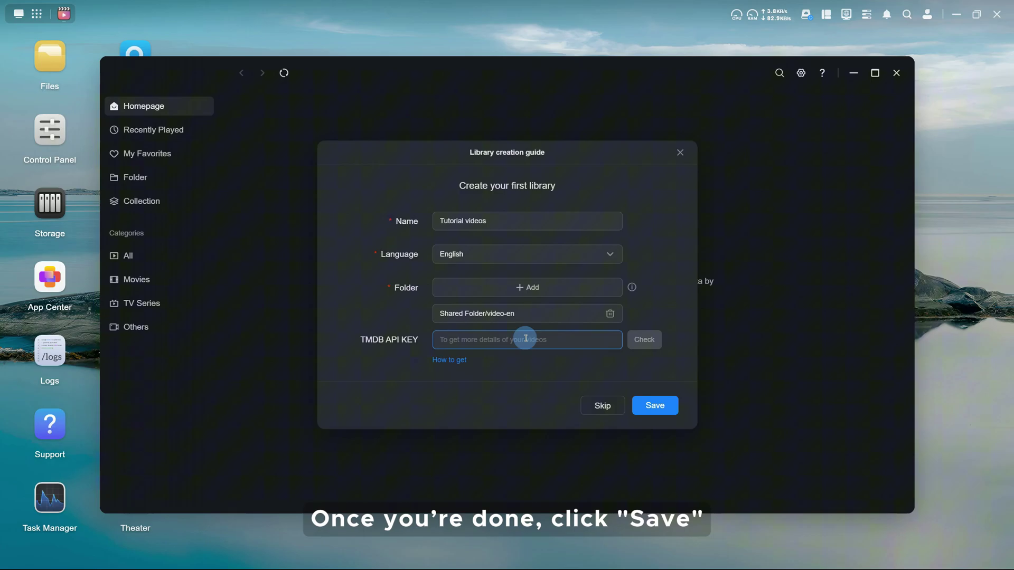
{"action": "left_click", "coordinate": [659, 405]}
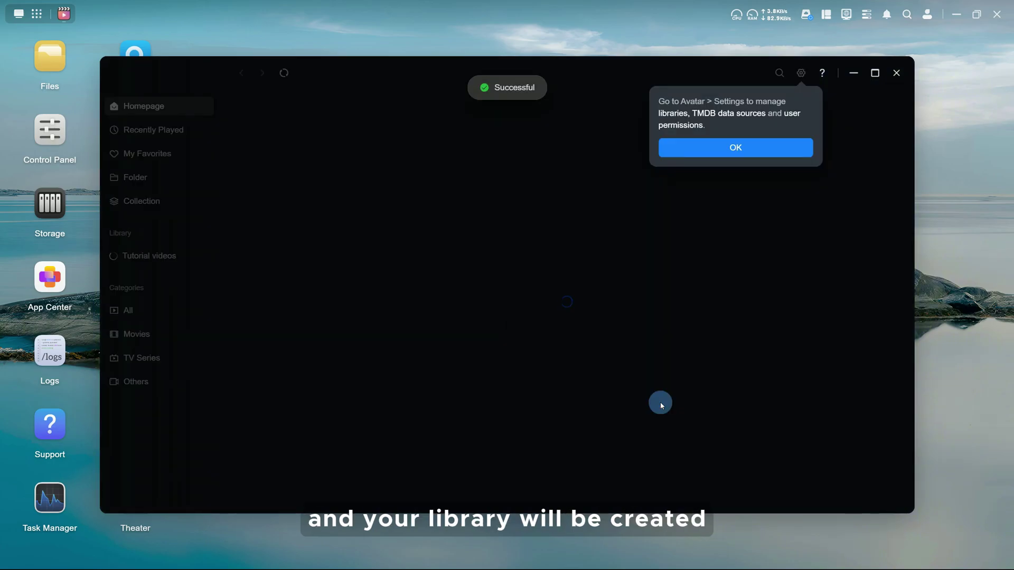
Open the edit settings of the Tutorial videos library.
{"action": "left_click", "coordinate": [734, 150]}
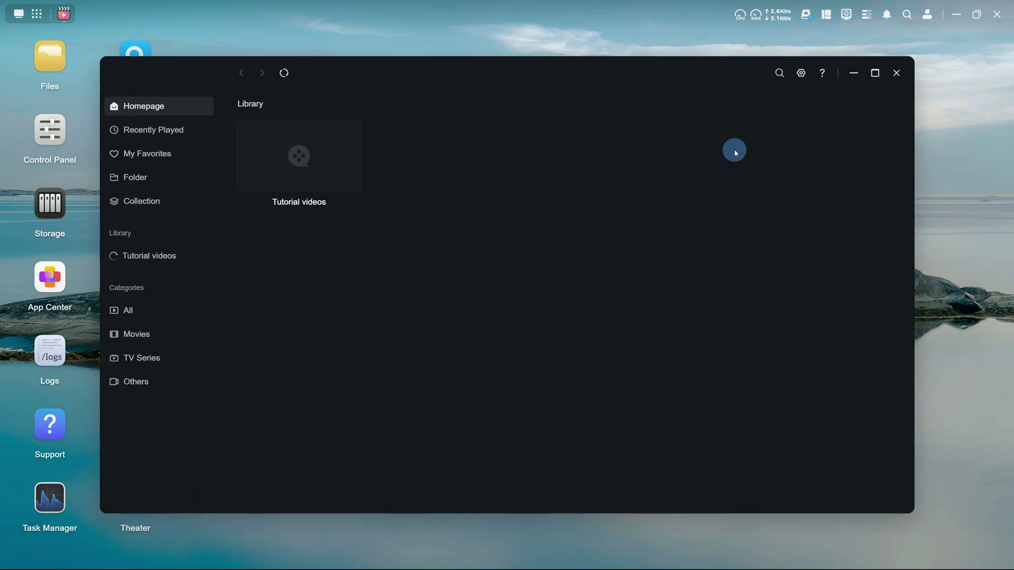
{"action": "left_click", "coordinate": [173, 256]}
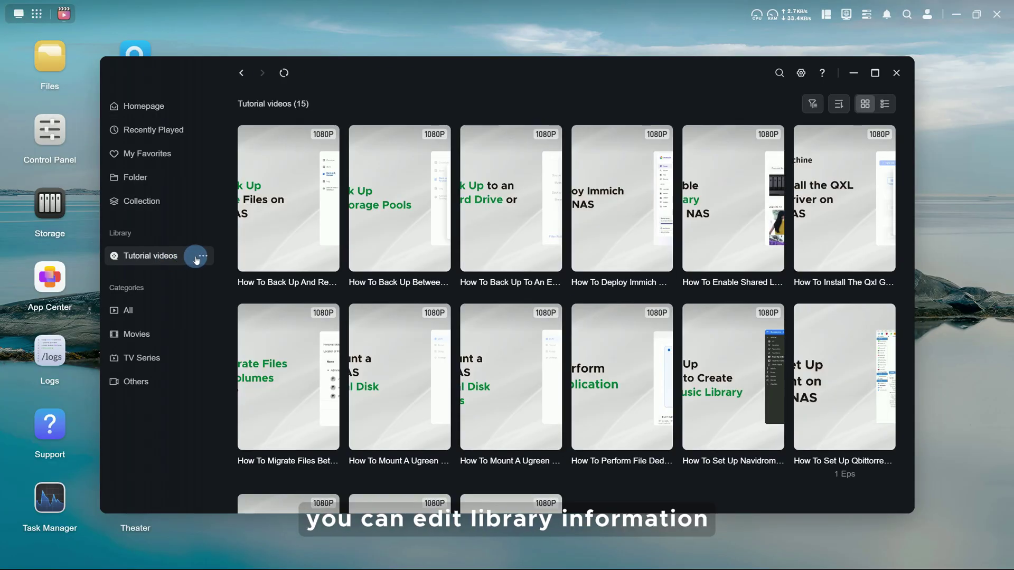
{"action": "left_click", "coordinate": [201, 256]}
{"action": "left_click", "coordinate": [223, 273]}
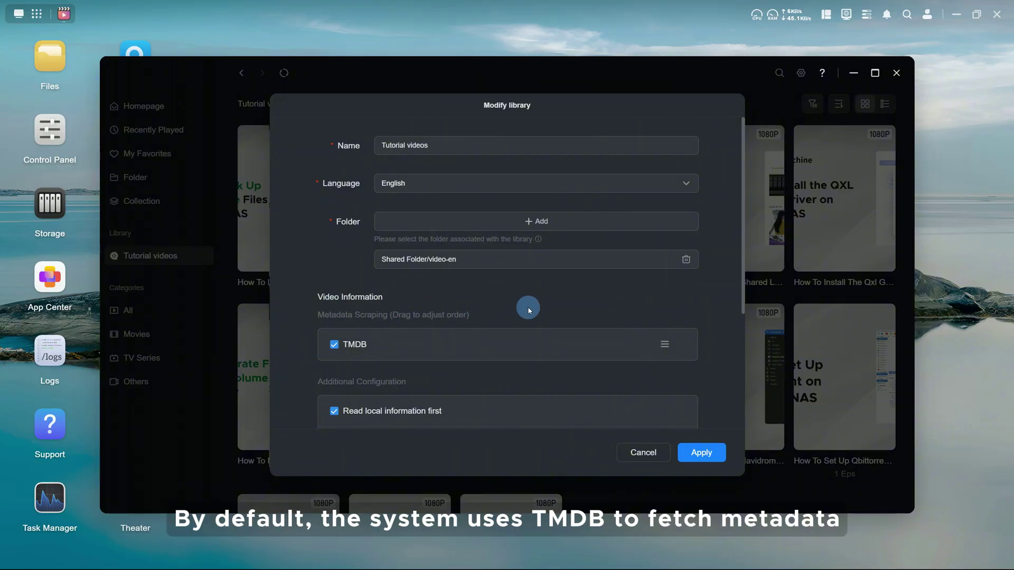
Toggle reading local information first and filter out files smaller than 50 MB.
{"action": "scroll", "coordinate": [529, 310], "scroll_direction": "down", "scroll_amount": 3}
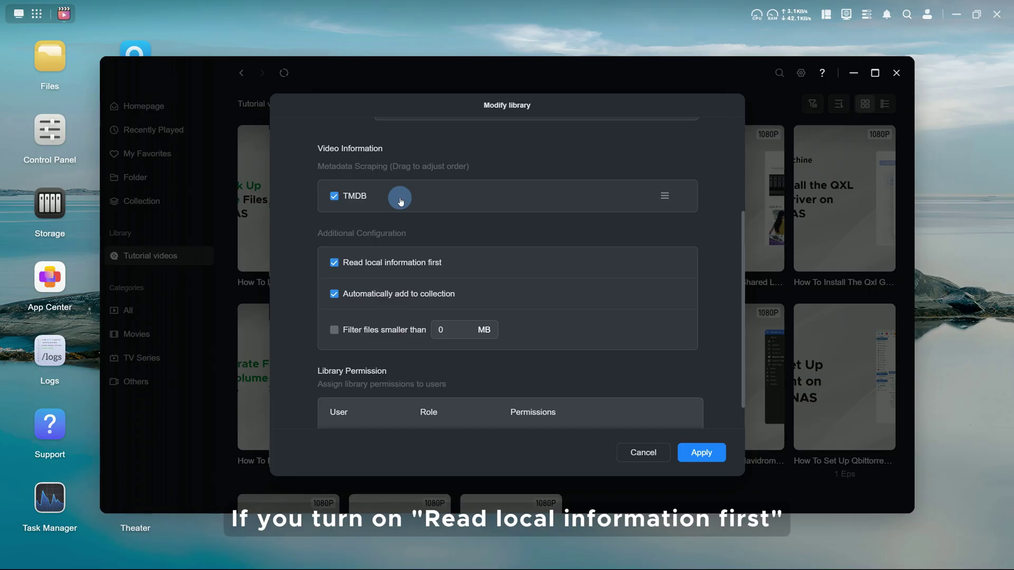
{"action": "left_click", "coordinate": [333, 263]}
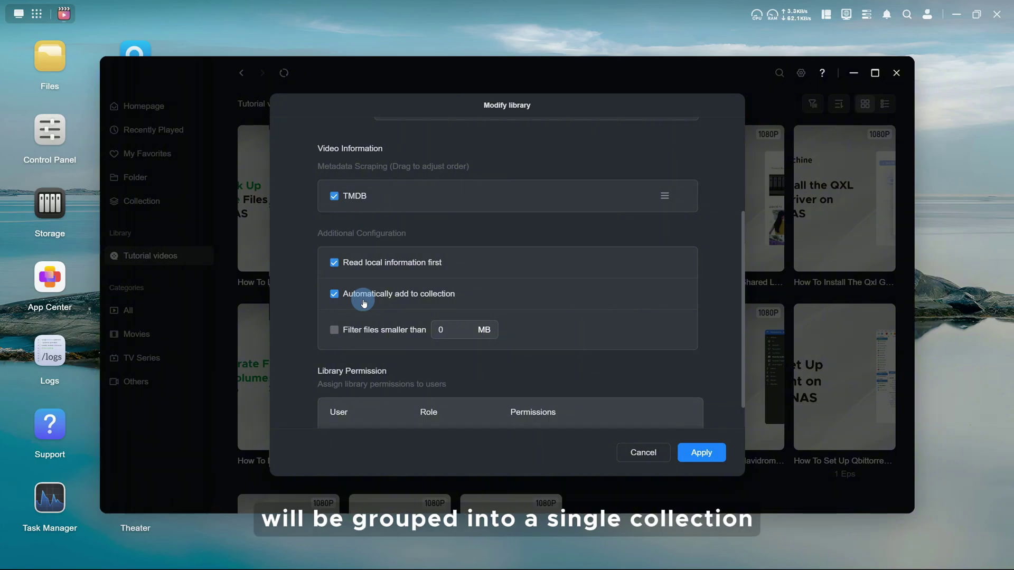
{"action": "left_click", "coordinate": [334, 330]}
{"action": "left_click", "coordinate": [440, 330]}
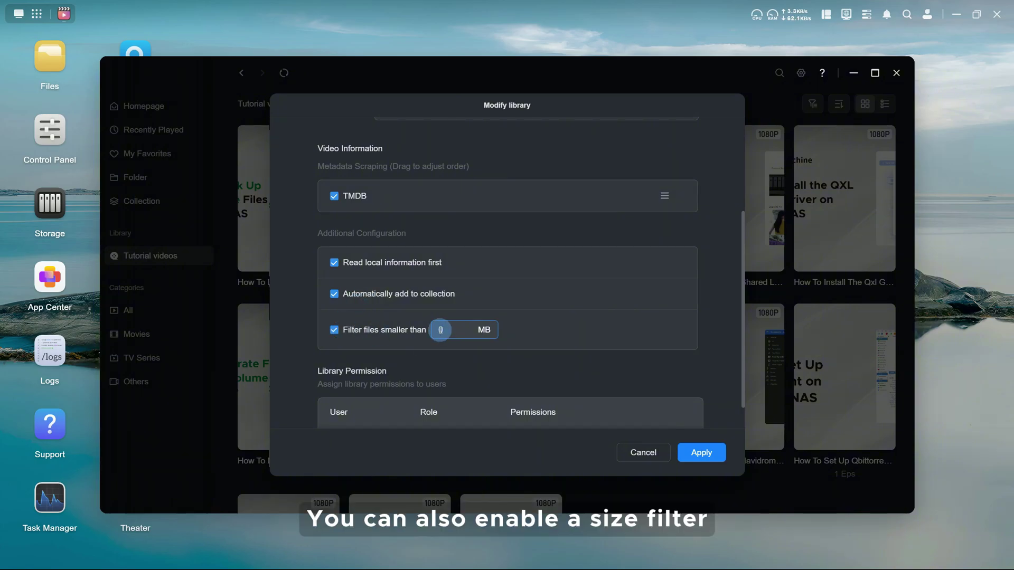
{"action": "type", "text": "5"}
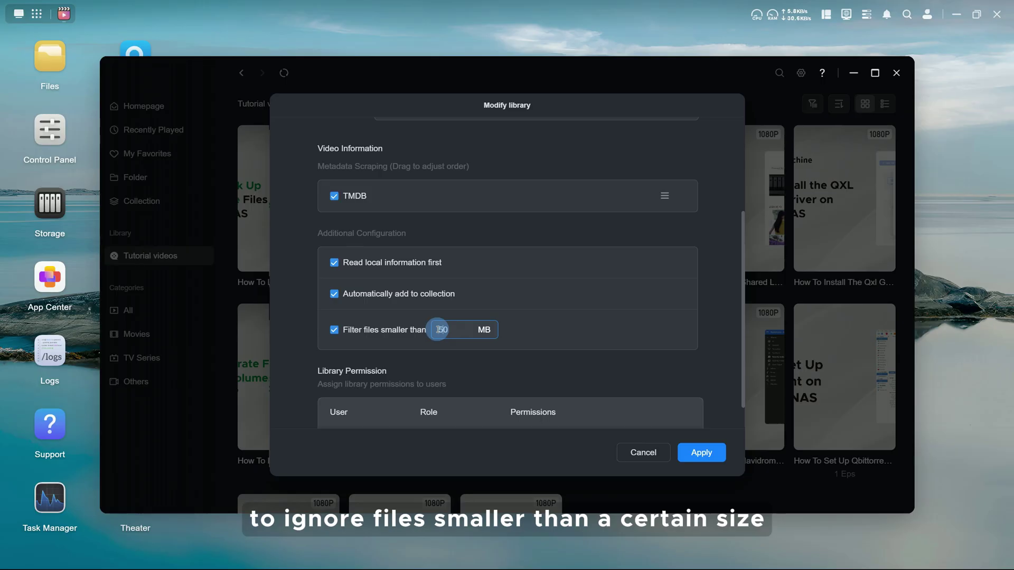
{"action": "key", "text": "BackSpace"}
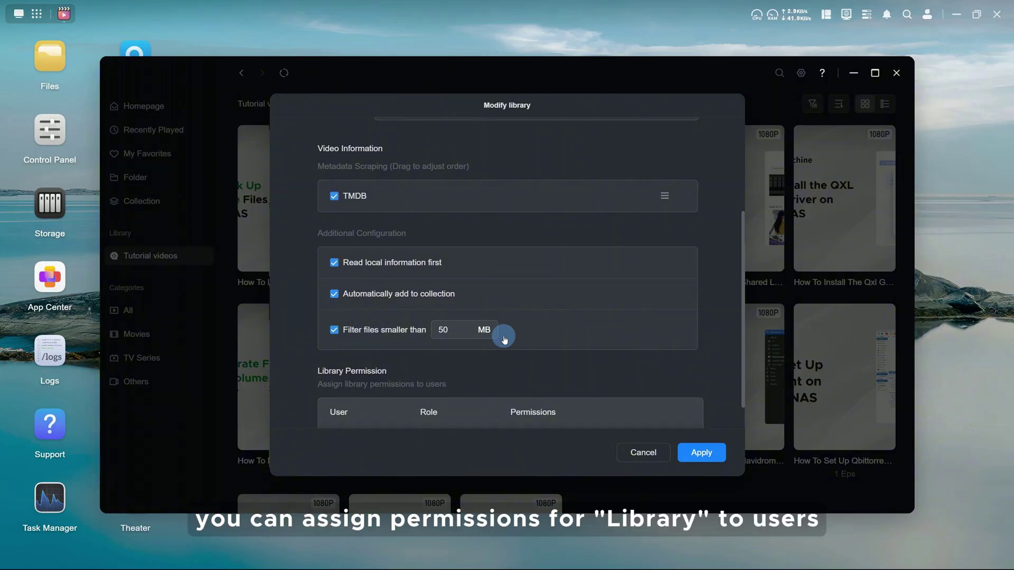
Switch the administrator to Block then back to Allow access, and apply the settings.
{"action": "scroll", "coordinate": [504, 340], "scroll_direction": "down", "scroll_amount": 1}
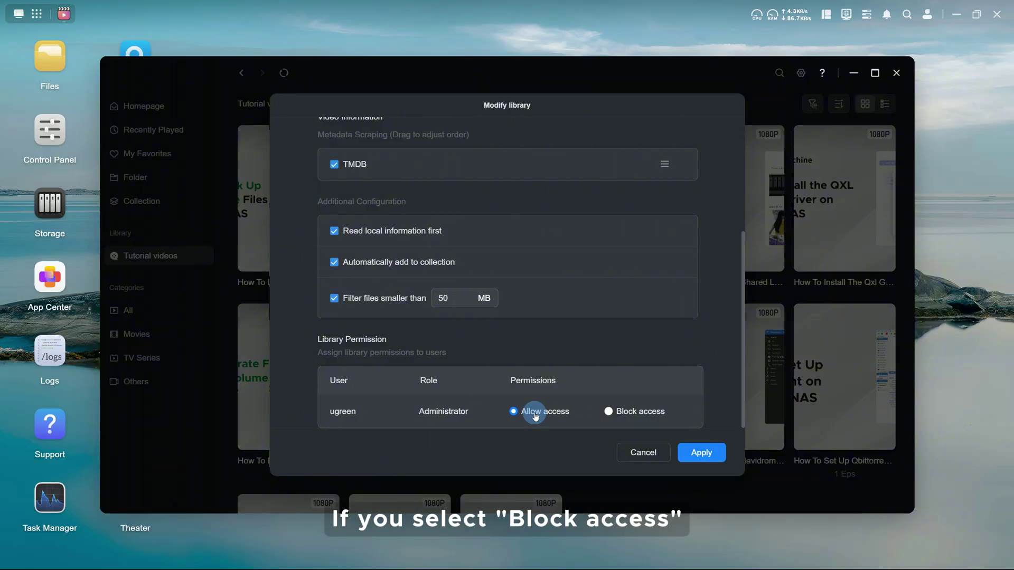
{"action": "left_click", "coordinate": [609, 413]}
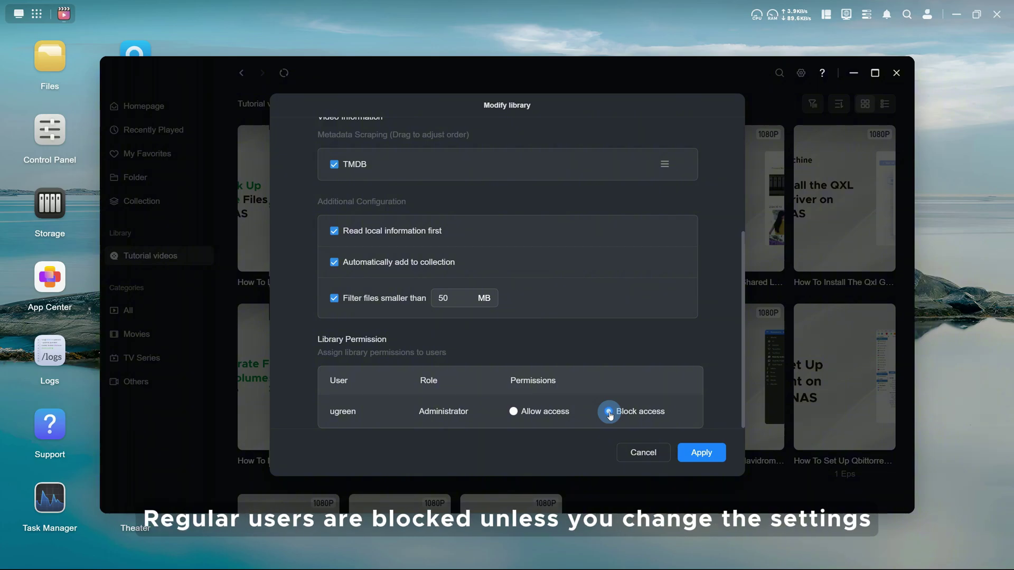
{"action": "left_click", "coordinate": [552, 412]}
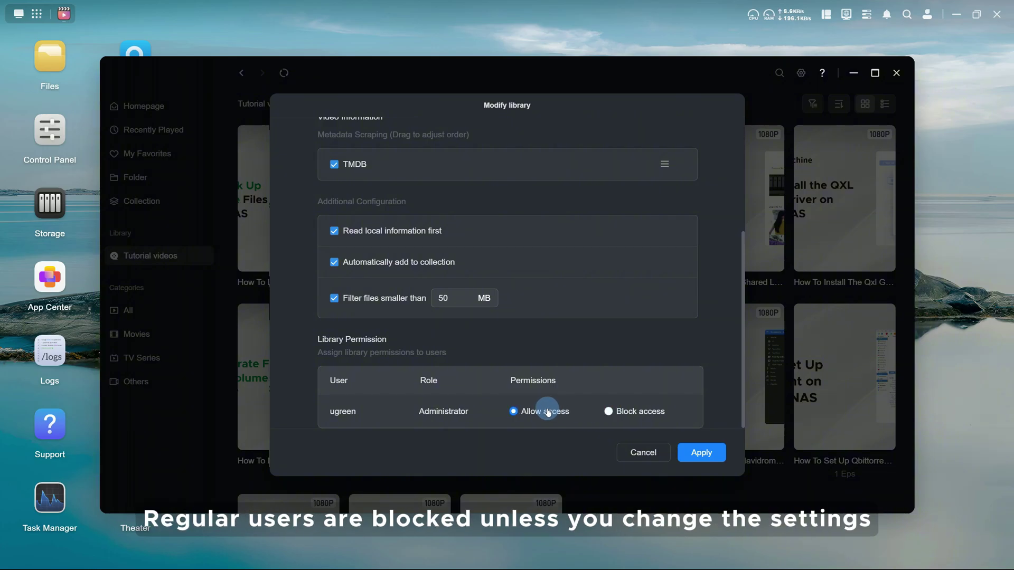
{"action": "left_click", "coordinate": [692, 453]}
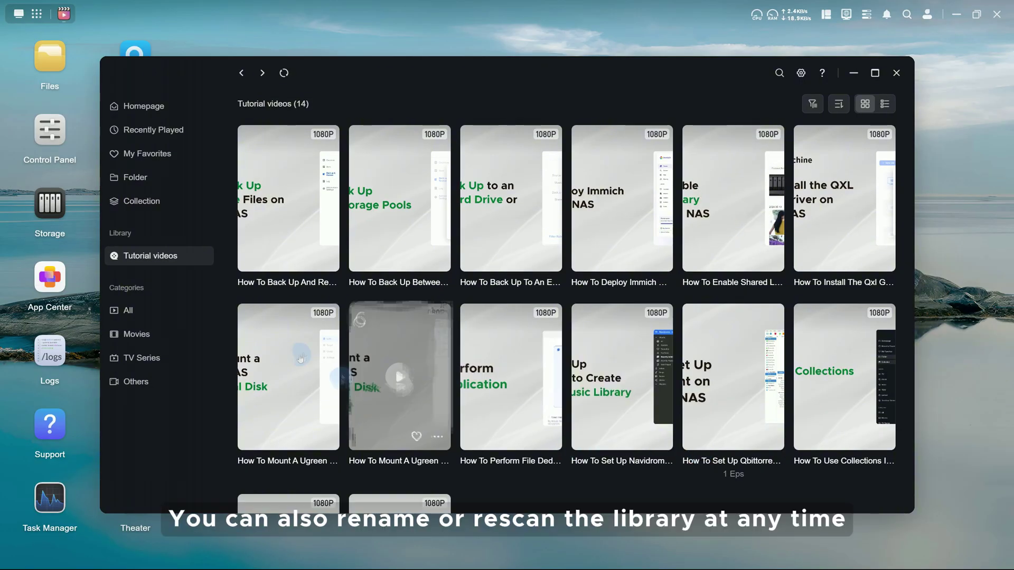
Open and cancel the library Rename prompt, then show its Scan options.
{"action": "left_click", "coordinate": [203, 256]}
{"action": "left_click", "coordinate": [237, 295]}
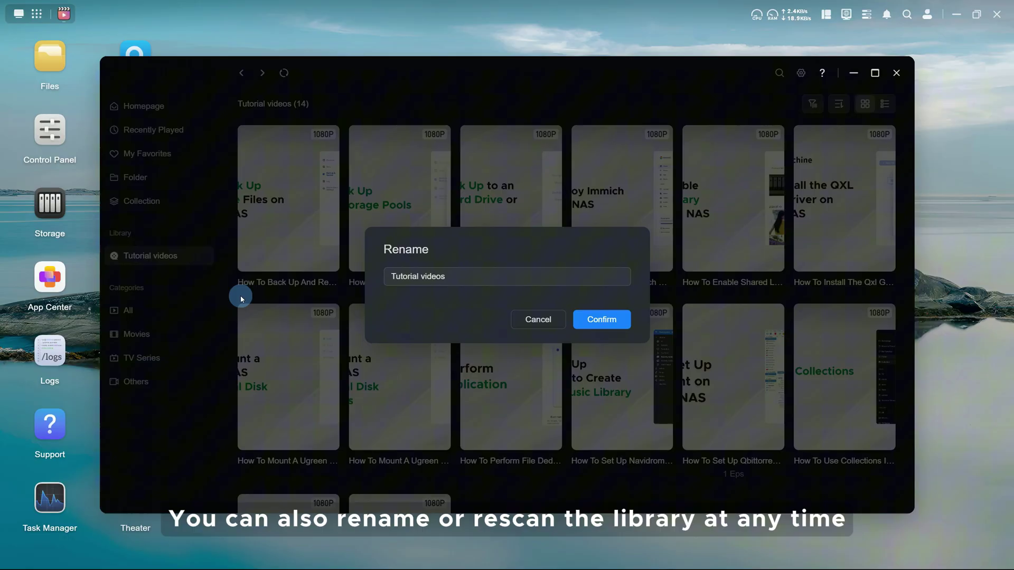
{"action": "left_click", "coordinate": [532, 315]}
{"action": "left_click", "coordinate": [202, 257]}
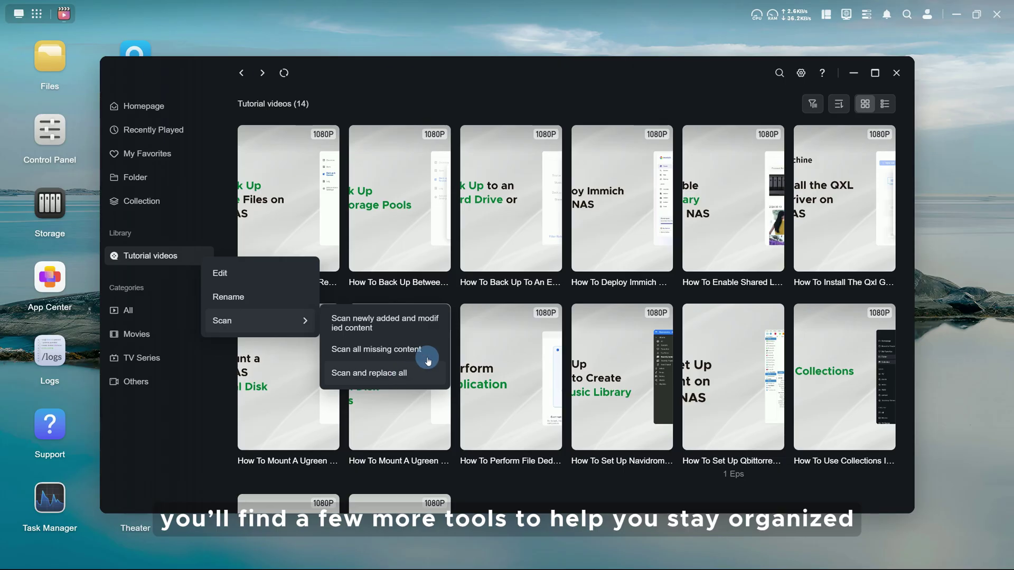
Filter the Tutorial videos to Unwatched, sort them by Type, and switch to list view.
{"action": "mouse_move", "coordinate": [732, 198]}
{"action": "left_click", "coordinate": [812, 108]}
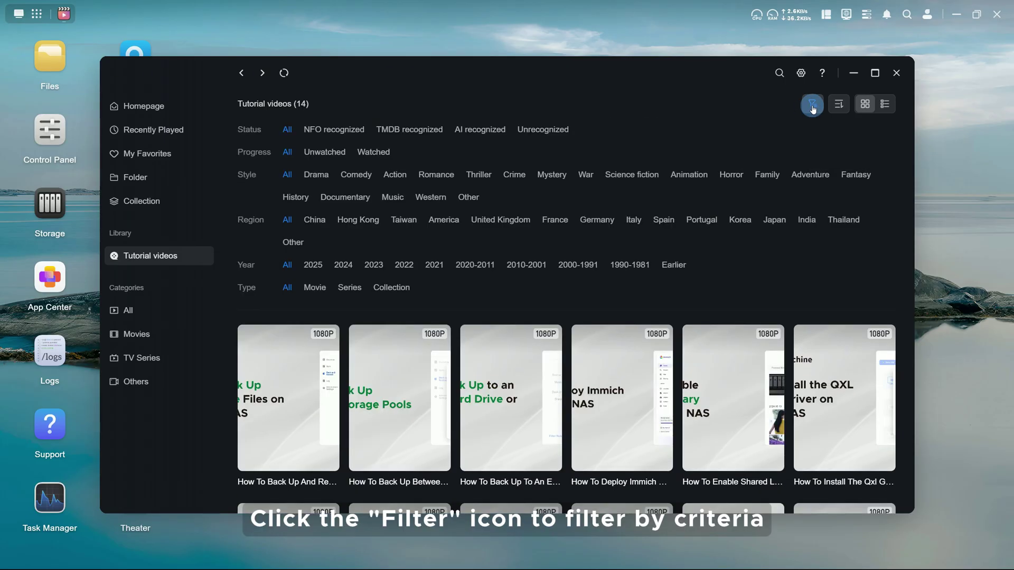
{"action": "left_click", "coordinate": [325, 153]}
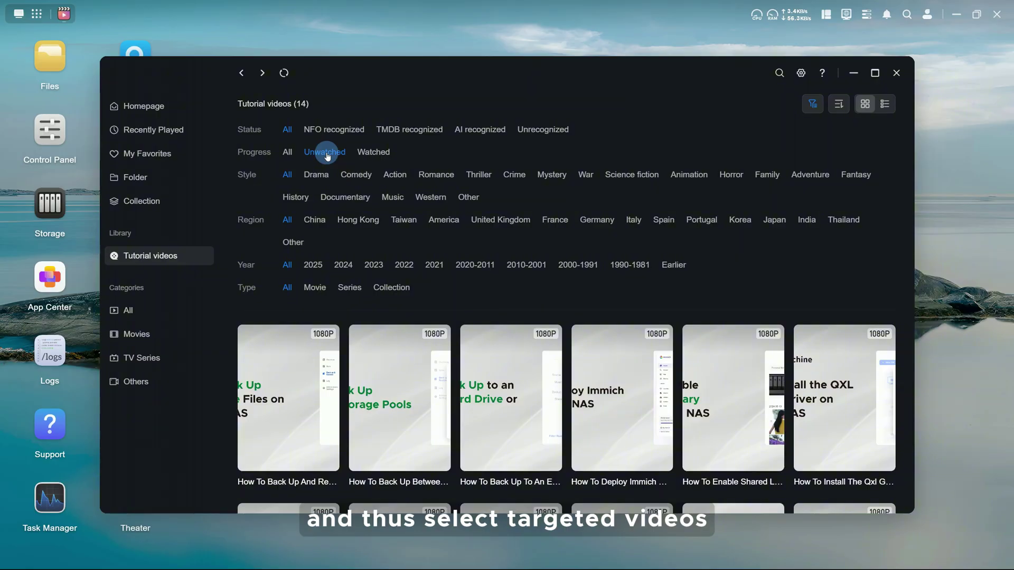
{"action": "left_click", "coordinate": [838, 105]}
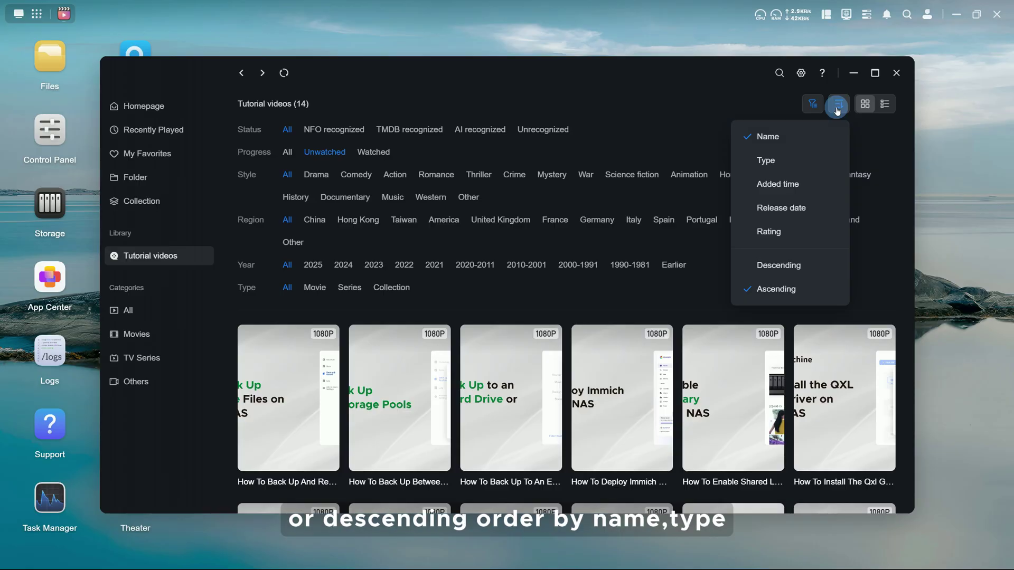
{"action": "left_click", "coordinate": [793, 160]}
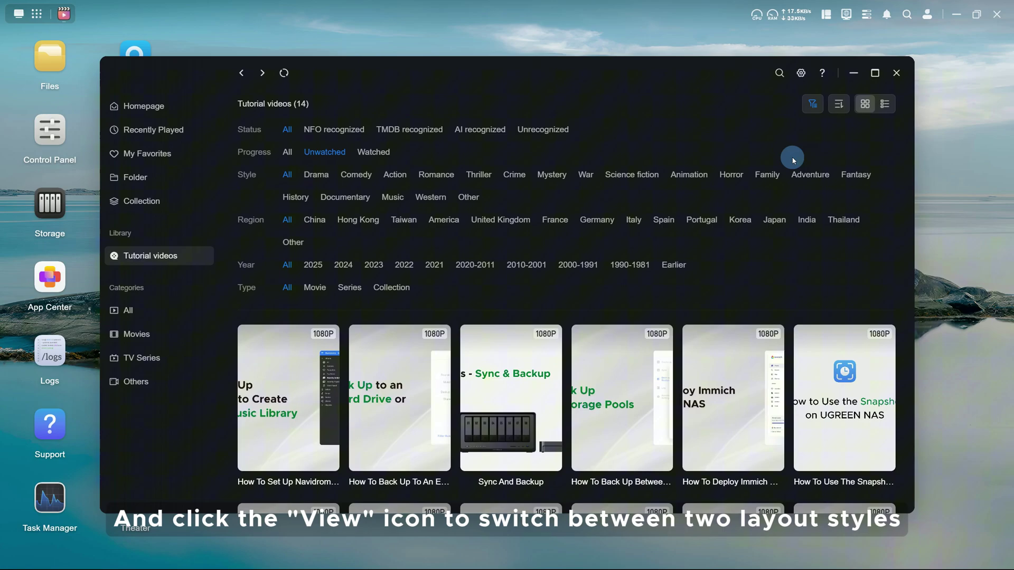
{"action": "left_click", "coordinate": [885, 105]}
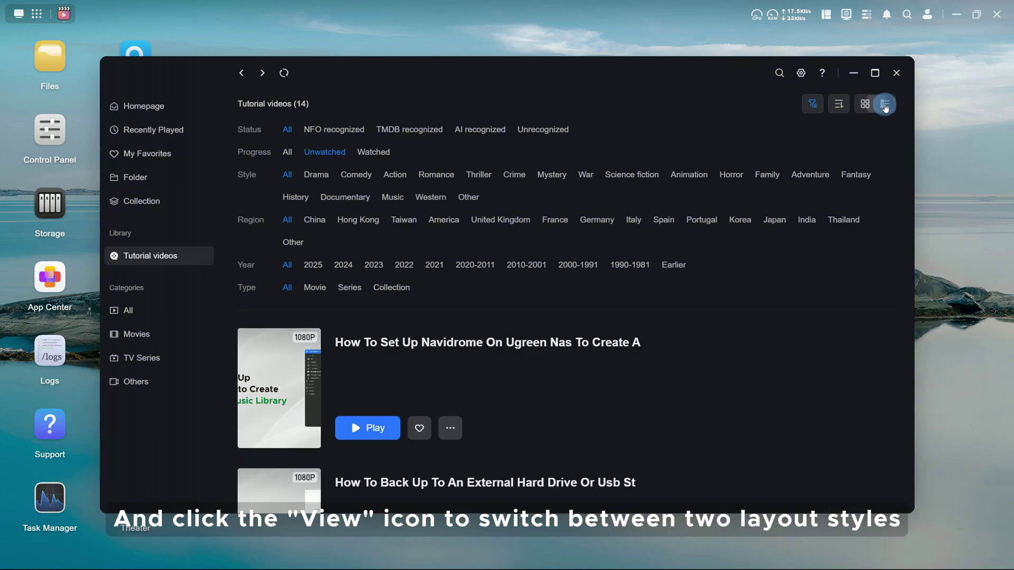